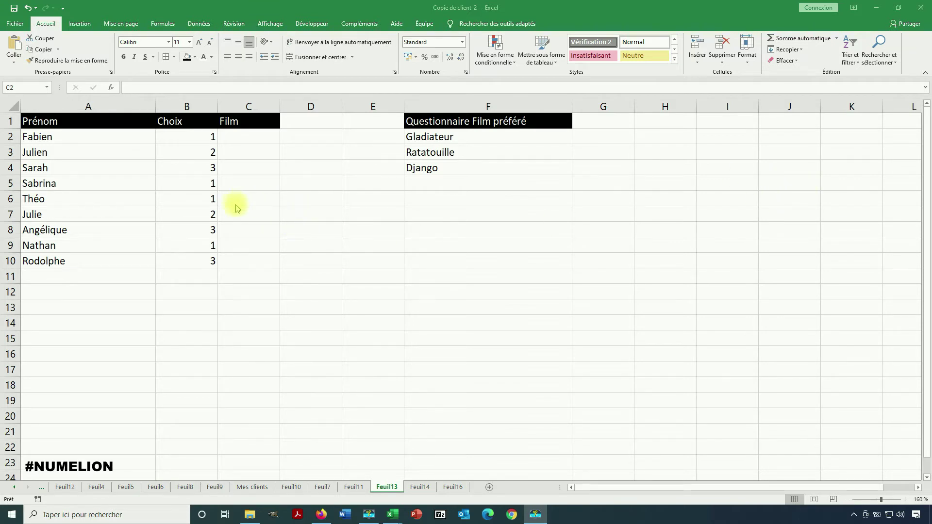
click(243, 138)
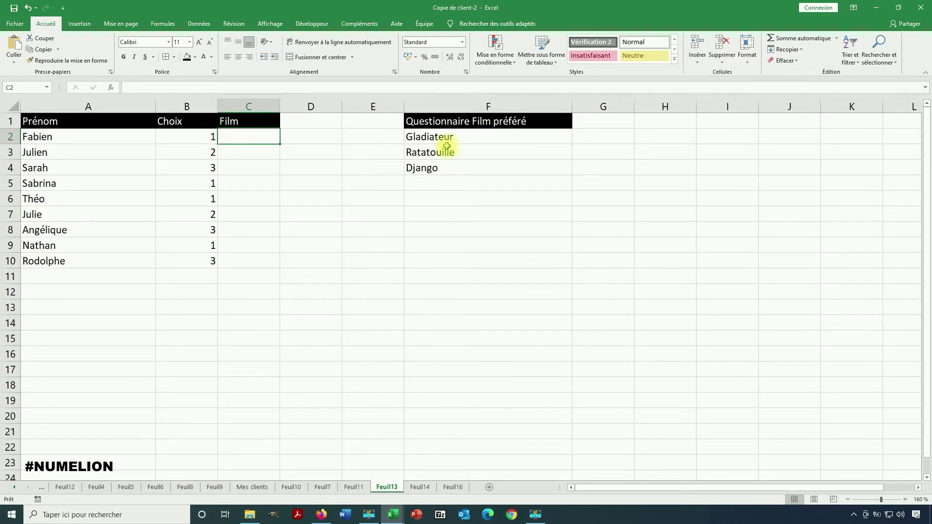
click(431, 137)
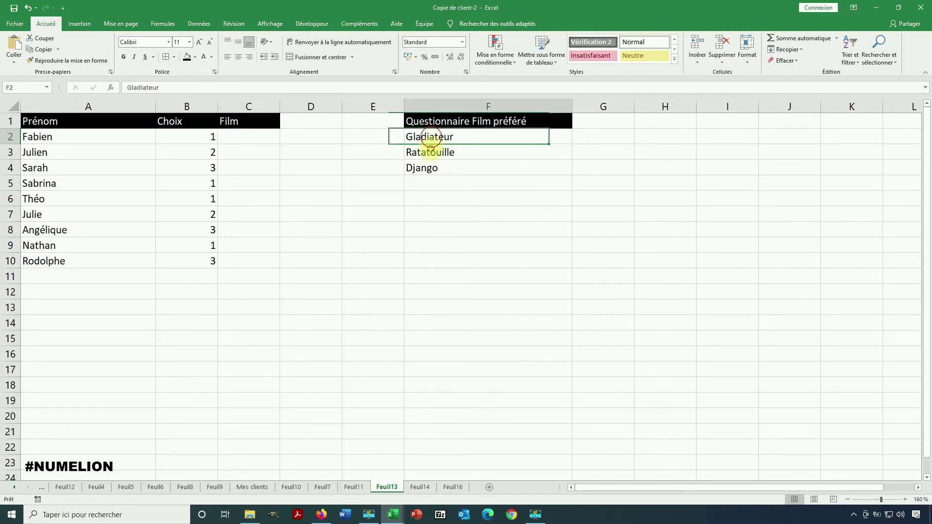
drag(431, 138, 429, 183)
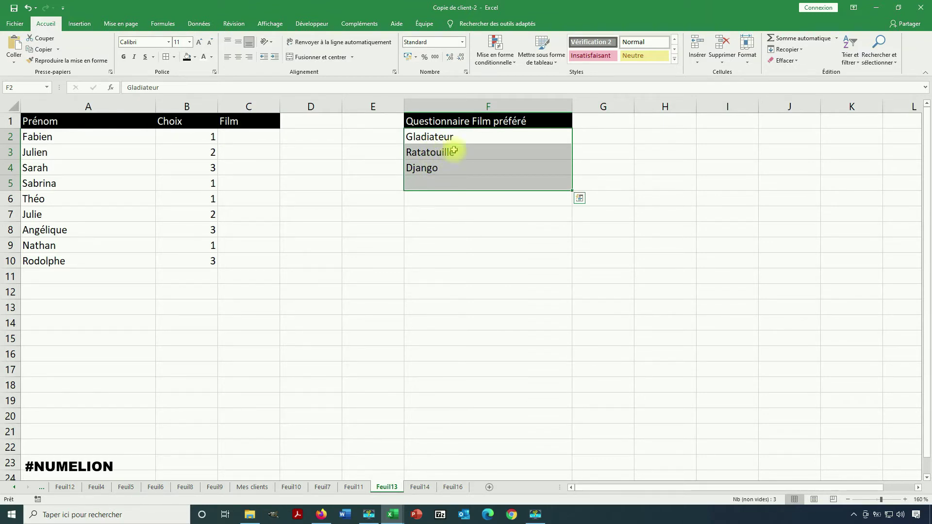
drag(204, 137, 198, 260)
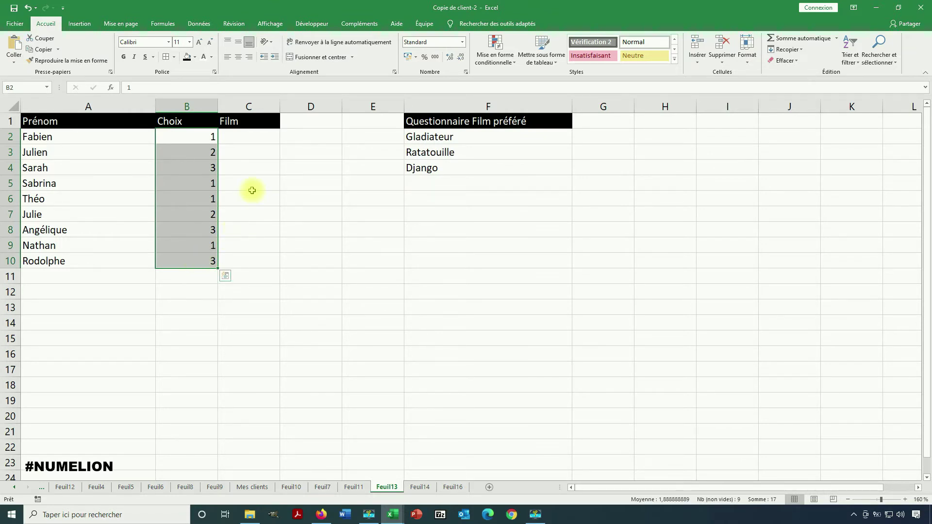
- Enter the formula =CHOISIR(B2;F2;F3;F4) in C2 to return the film matching the choice number
click(236, 140)
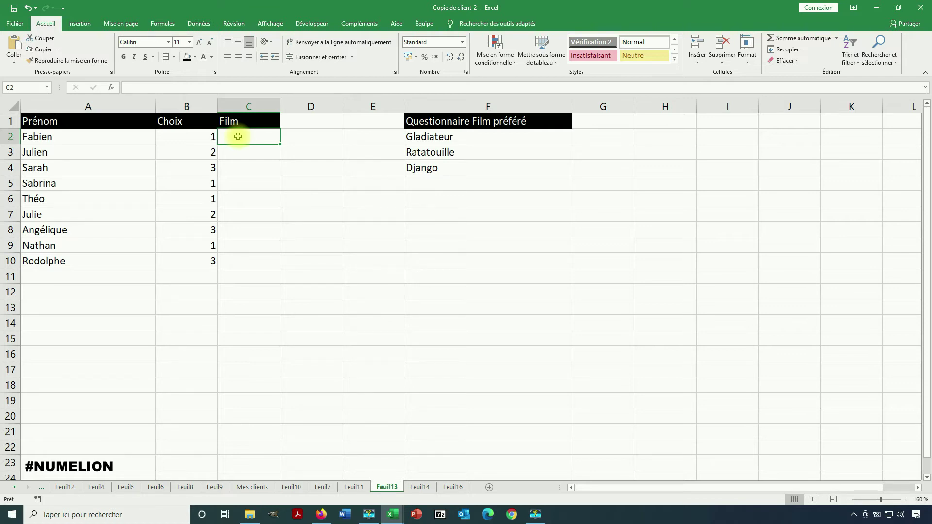
text(=choisir)
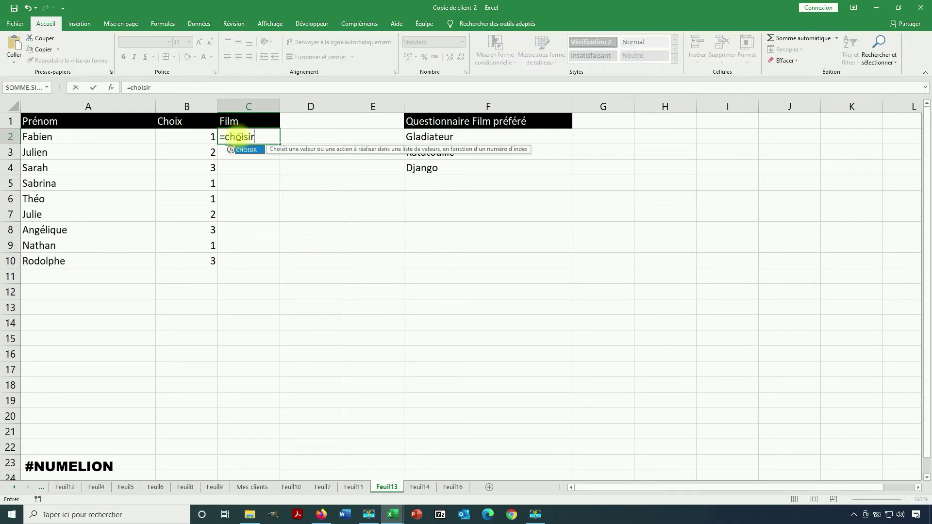
text(()
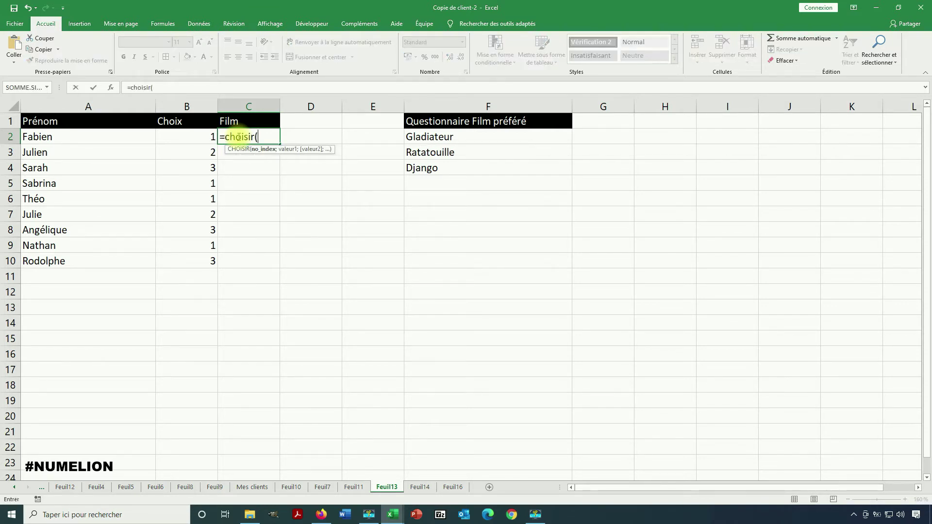
click(194, 138)
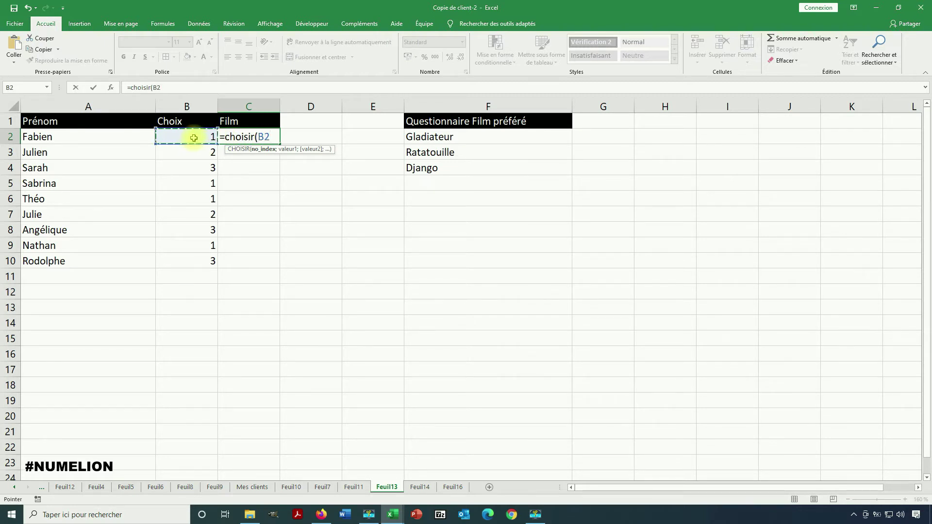
text(;)
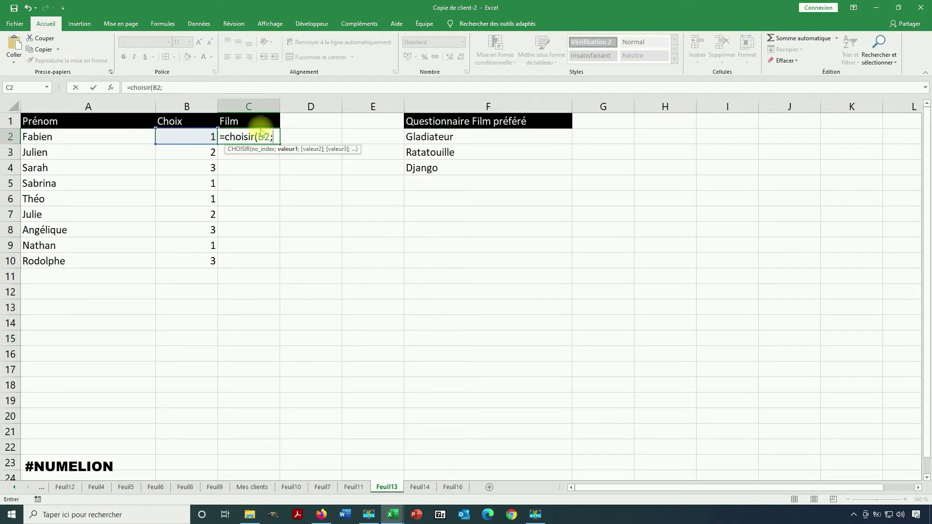
click(470, 142)
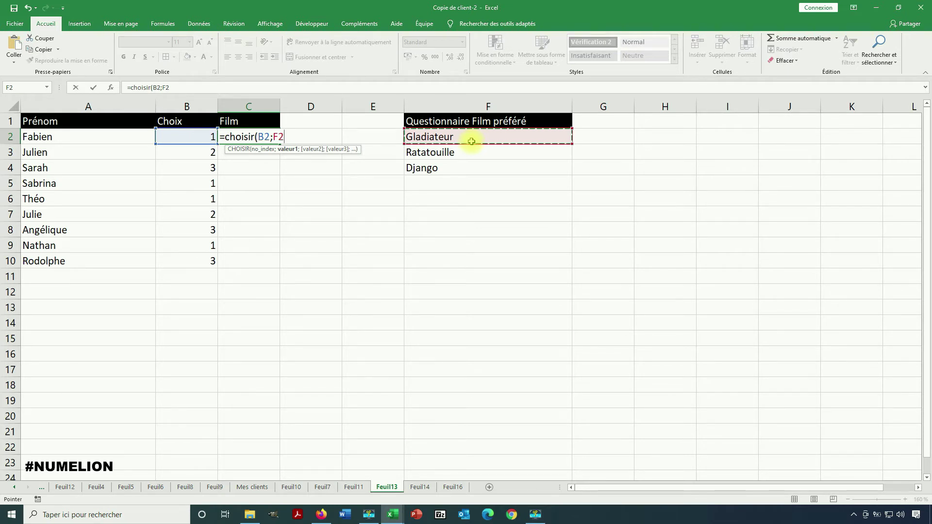
text(;)
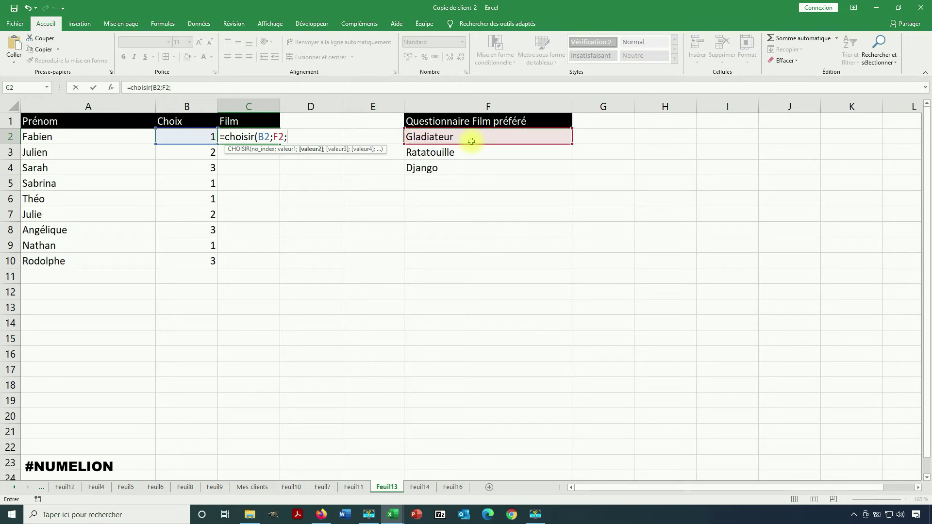
click(462, 156)
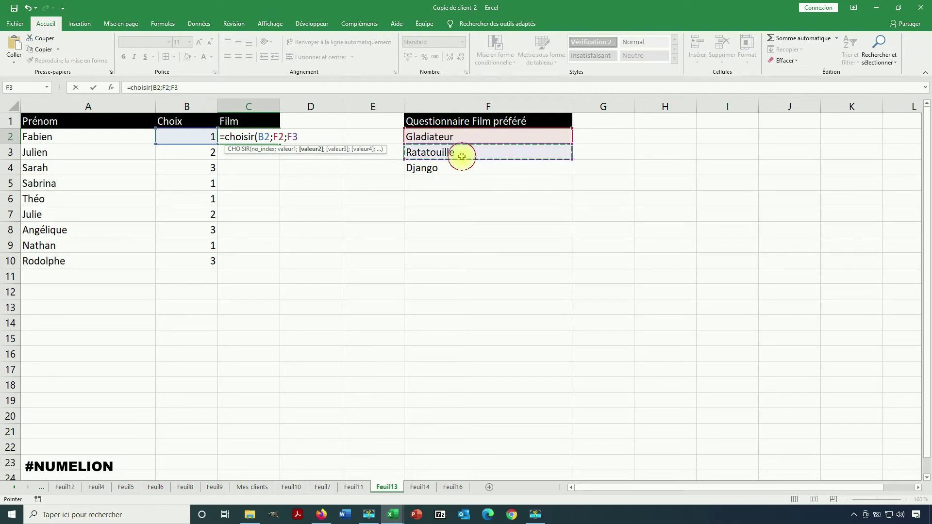
text(;)
click(501, 170)
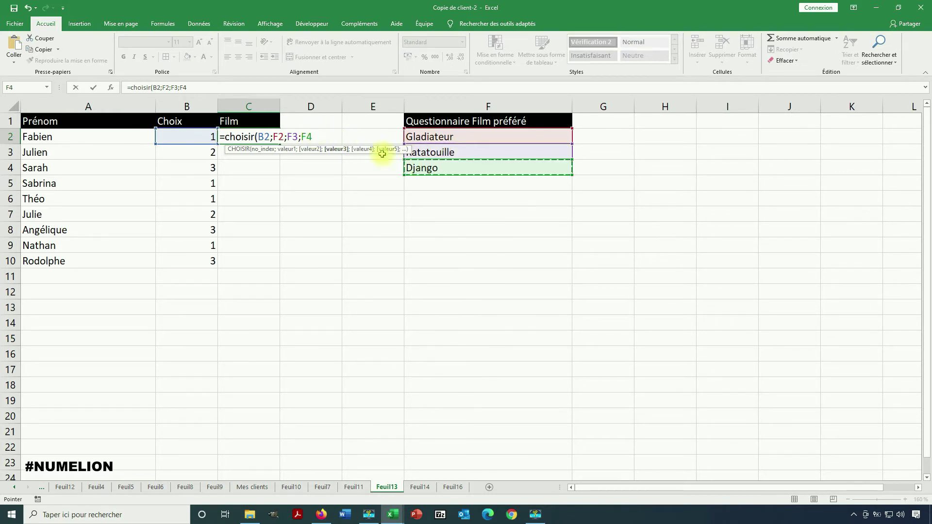
text())
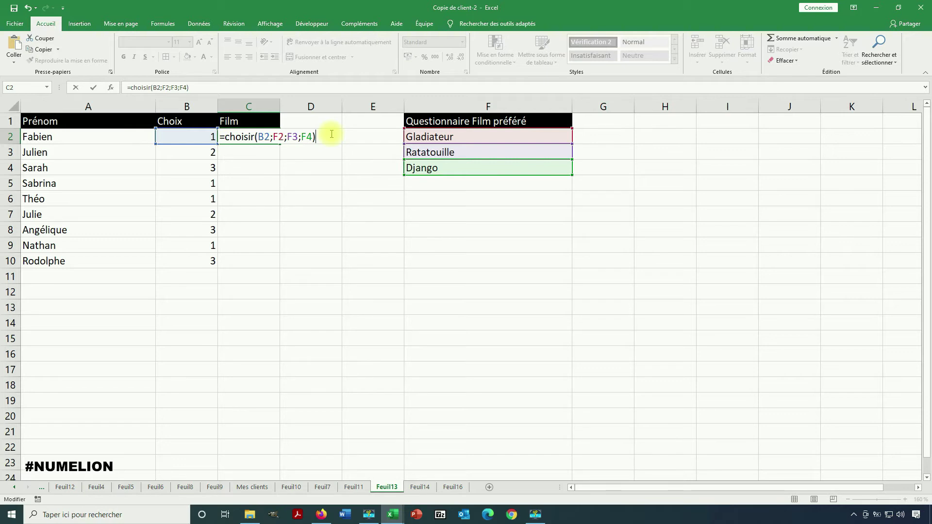
key(Return)
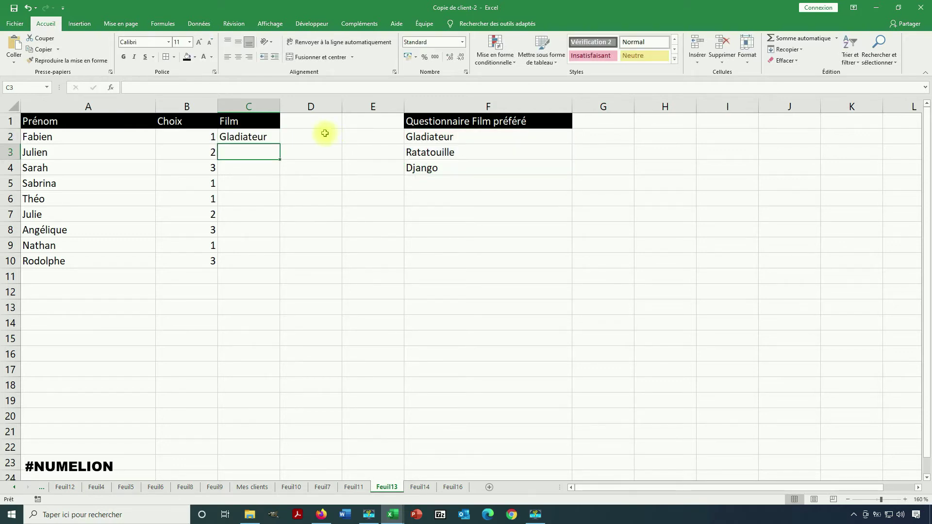
- Test the film formula by changing the choice in B2 to 2, and set it back to 1
click(191, 138)
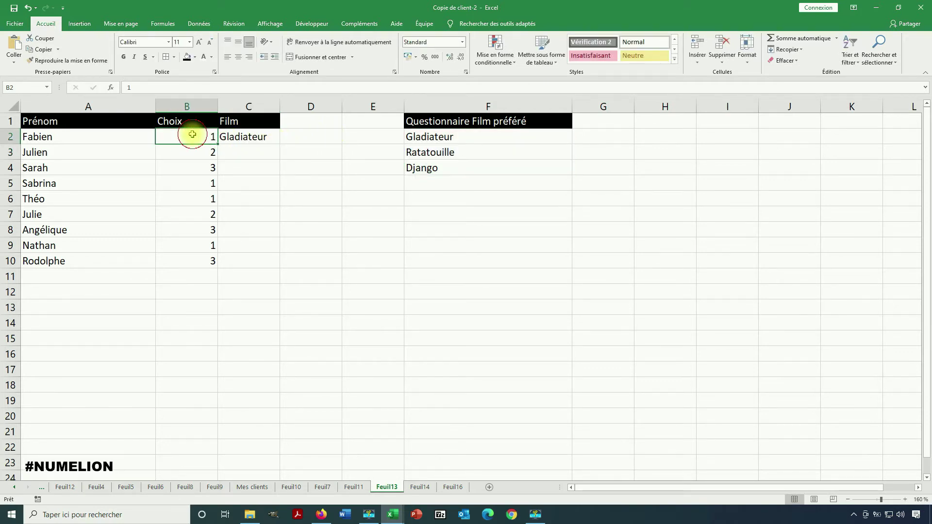
text(2)
key(Return)
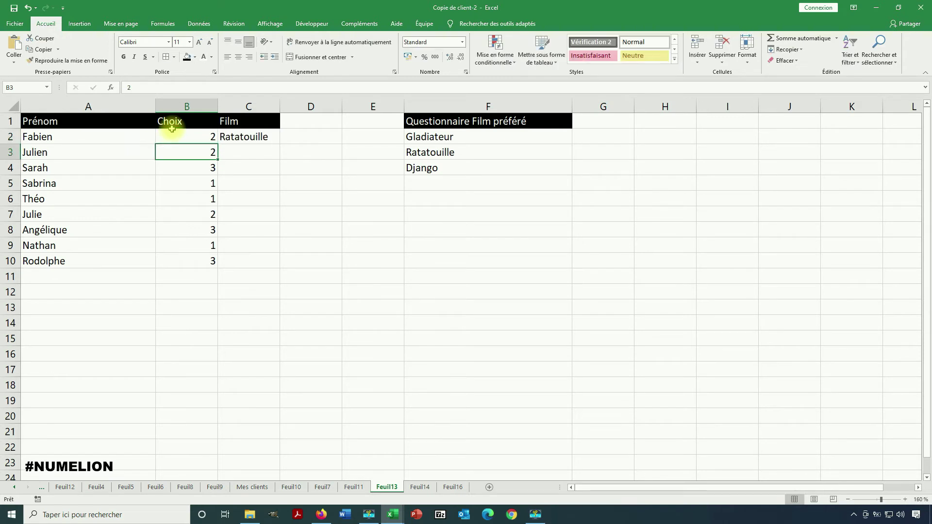
click(172, 129)
text(1)
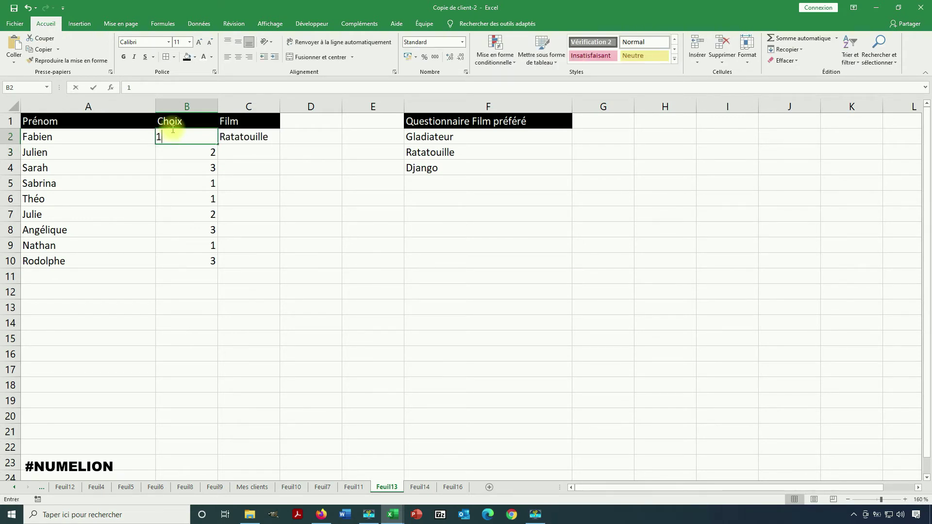
key(Return)
- Make the F2, F3 and F4 references absolute in C2's CHOISIR formula and fill it down to C10
click(247, 137)
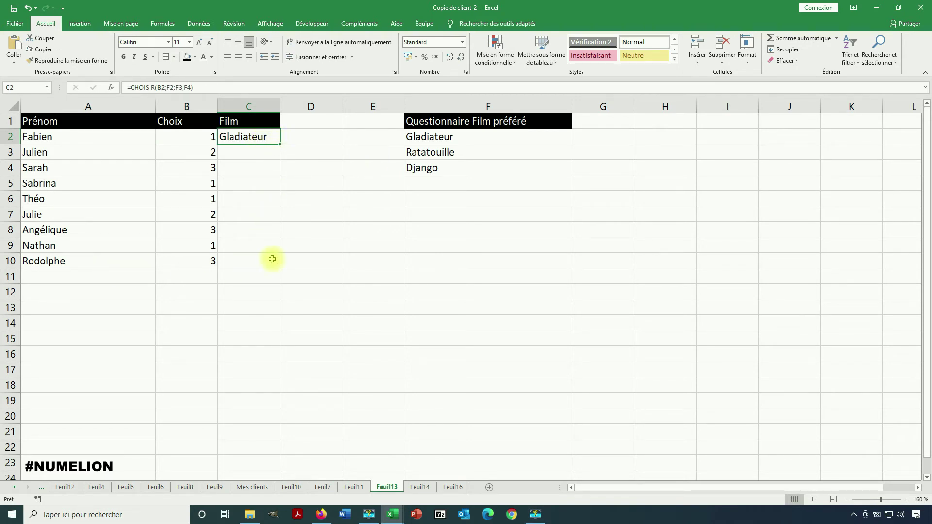
click(166, 87)
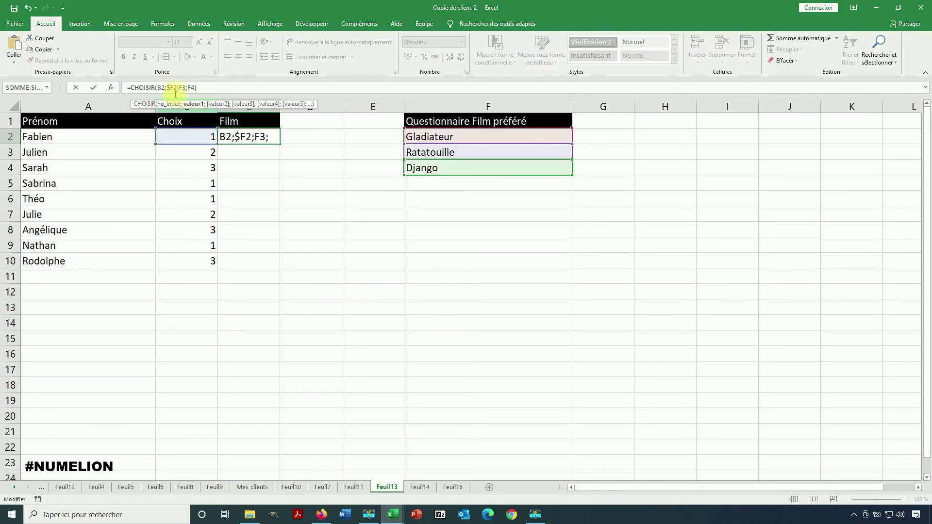
key(F4)
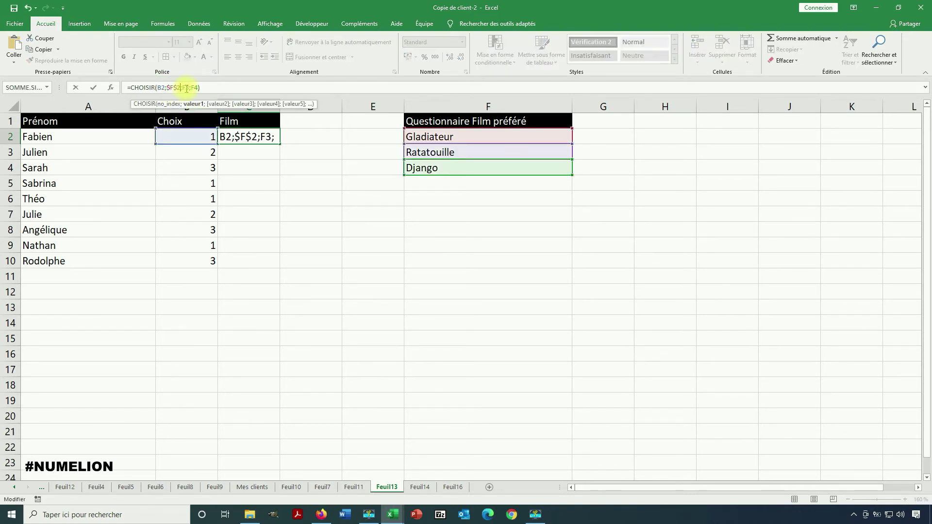
text($)
click(185, 87)
key(BackSpace)
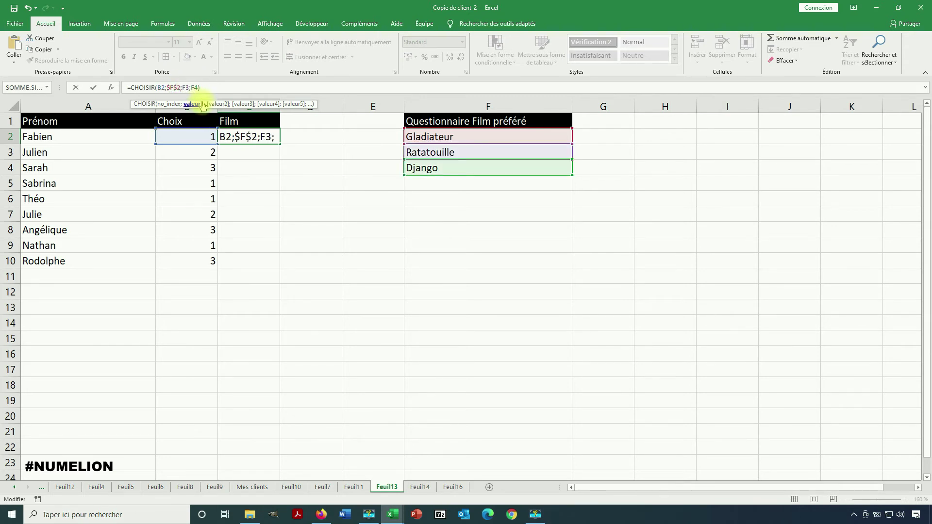
click(187, 87)
key(F4)
click(201, 88)
key(F4)
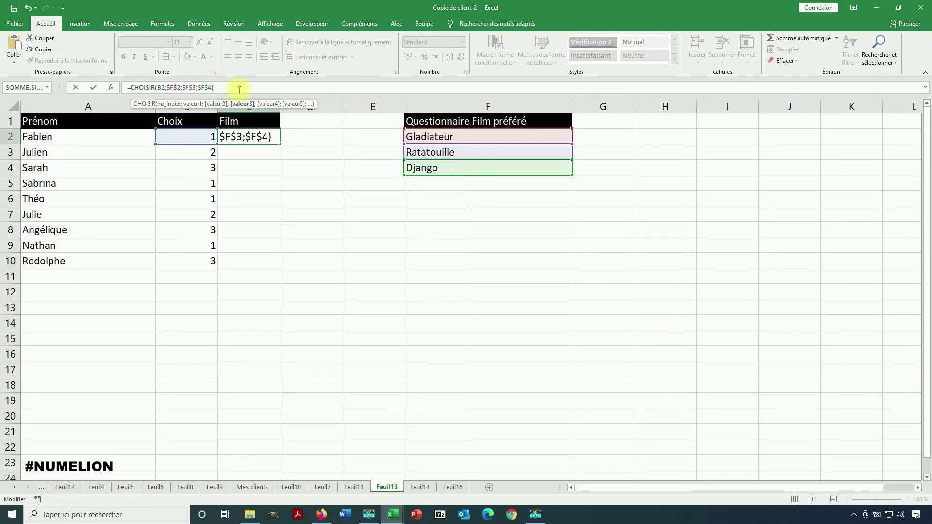
key(Return)
click(264, 133)
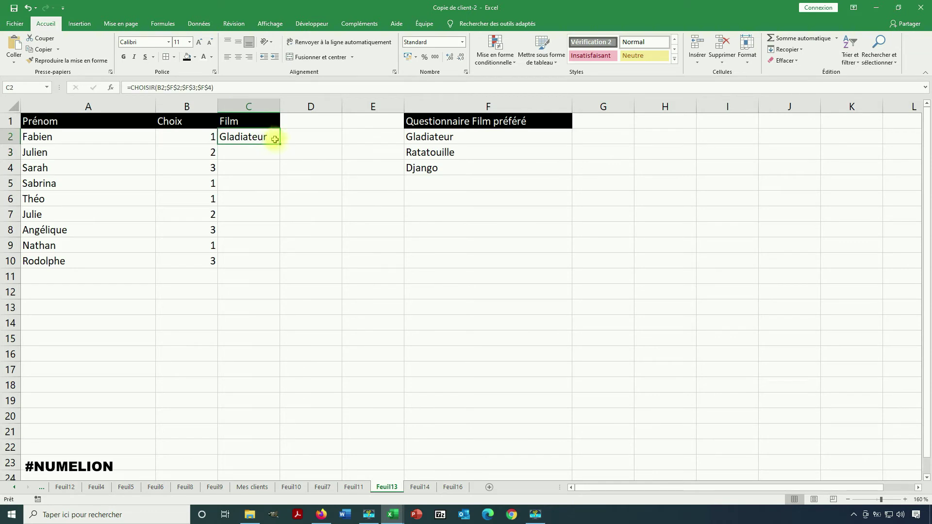
drag(279, 144, 260, 261)
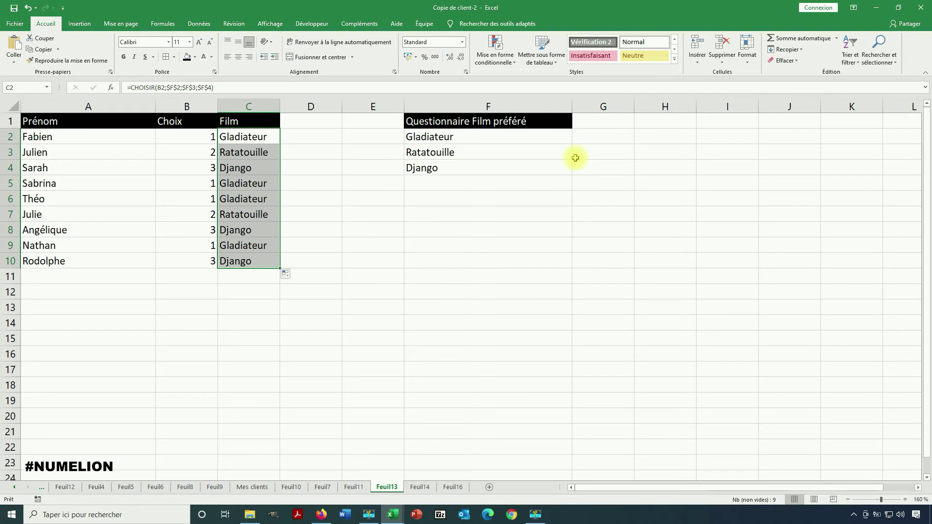
- Enter =NB.SI(B2:B10;1) in G2 to count the votes for Gladiateur
click(602, 138)
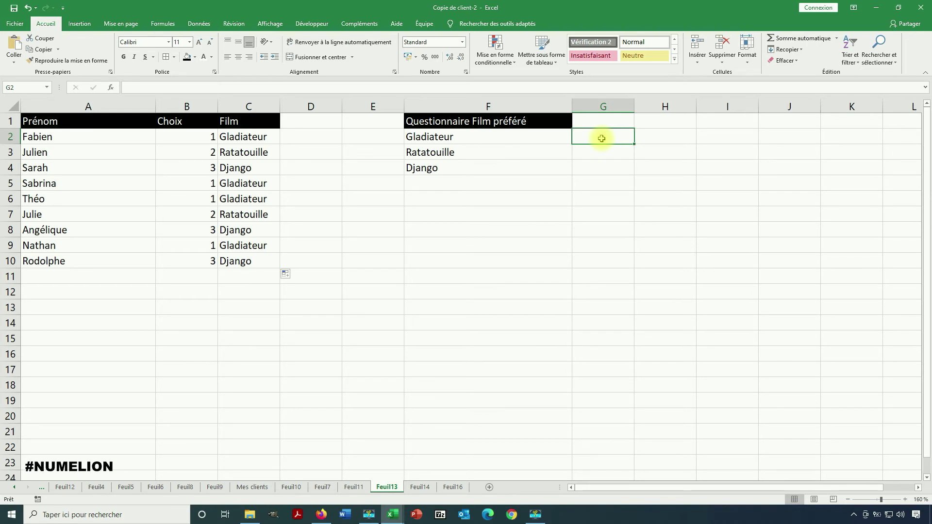
text(=)
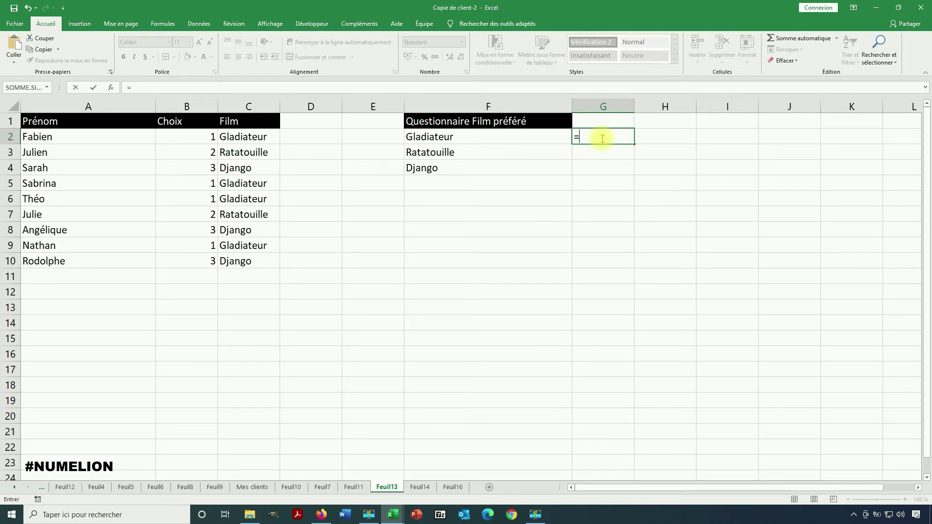
text(nb.si()
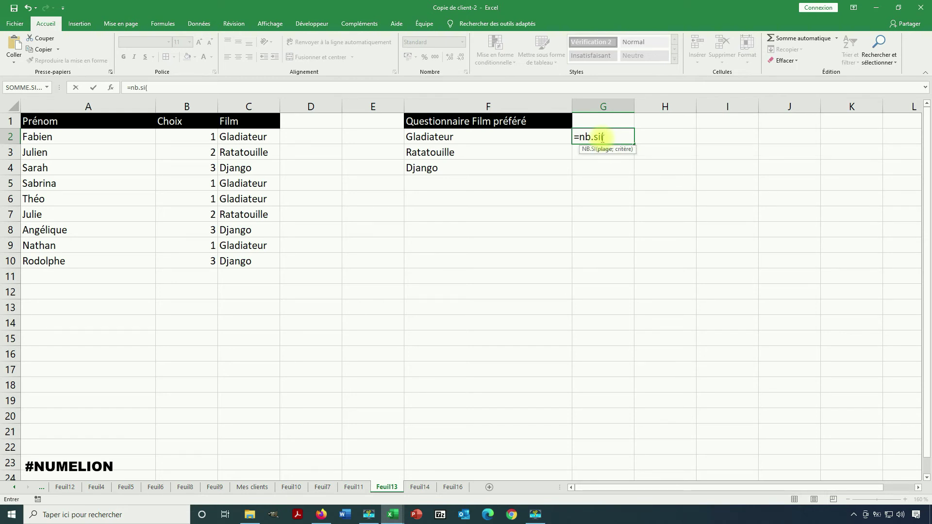
click(206, 138)
drag(209, 168, 194, 264)
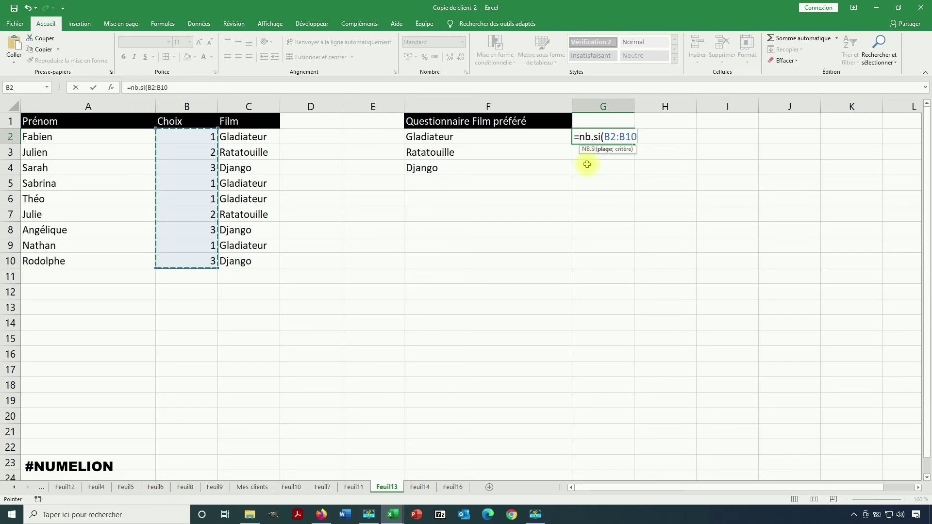
text(;1))
key(Return)
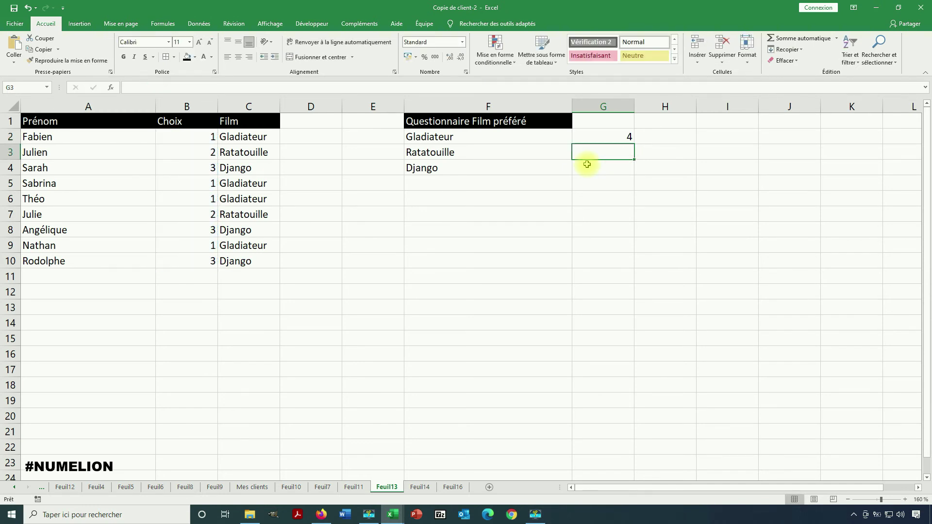
- Divide the vote count formula in G2 by 9 so it reads =NB.SI(B2:B10;1)/9
click(607, 137)
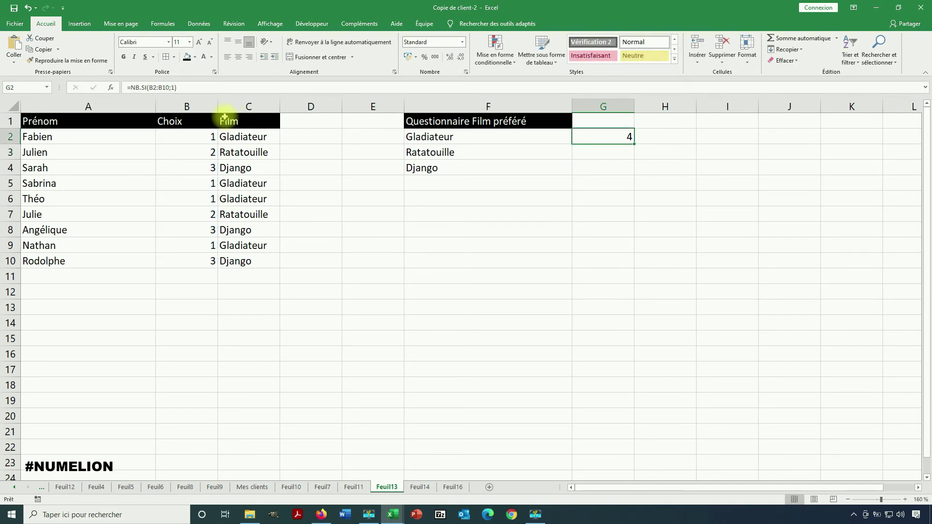
click(185, 90)
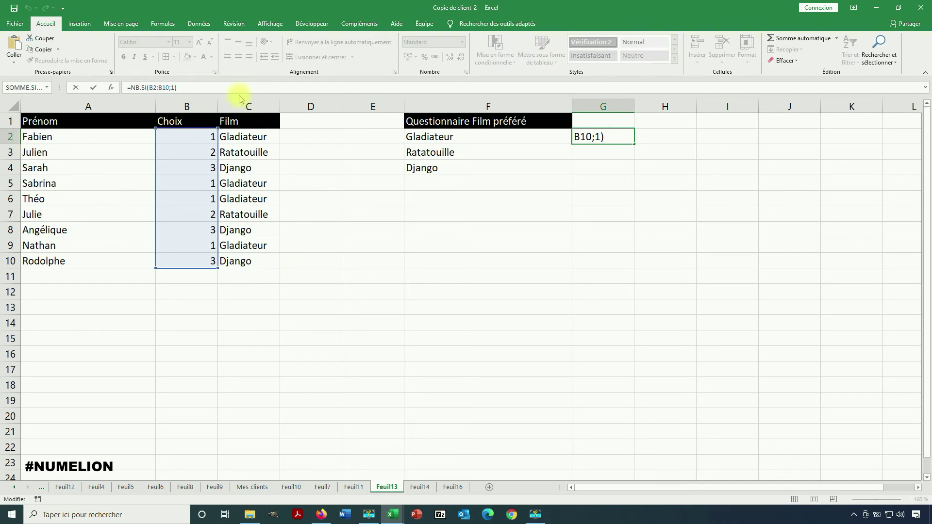
click(614, 137)
text(/9)
key(Return)
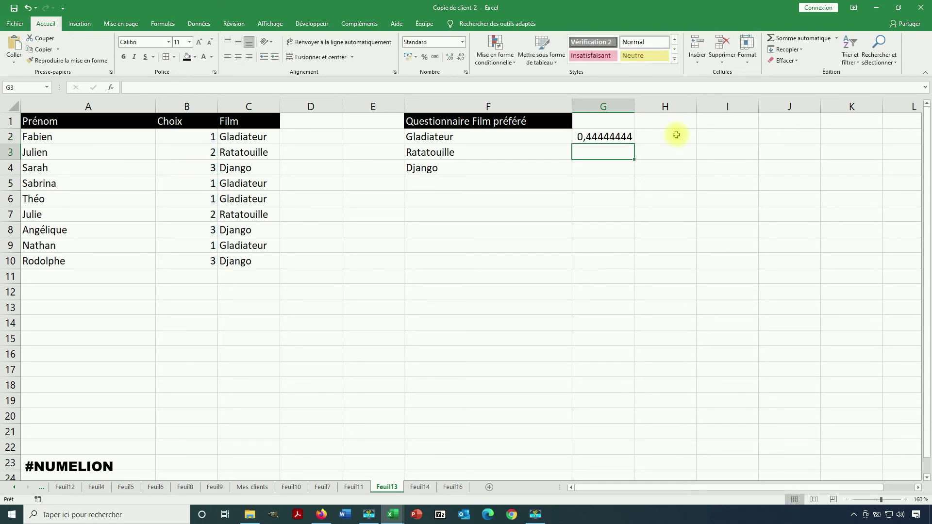
click(585, 137)
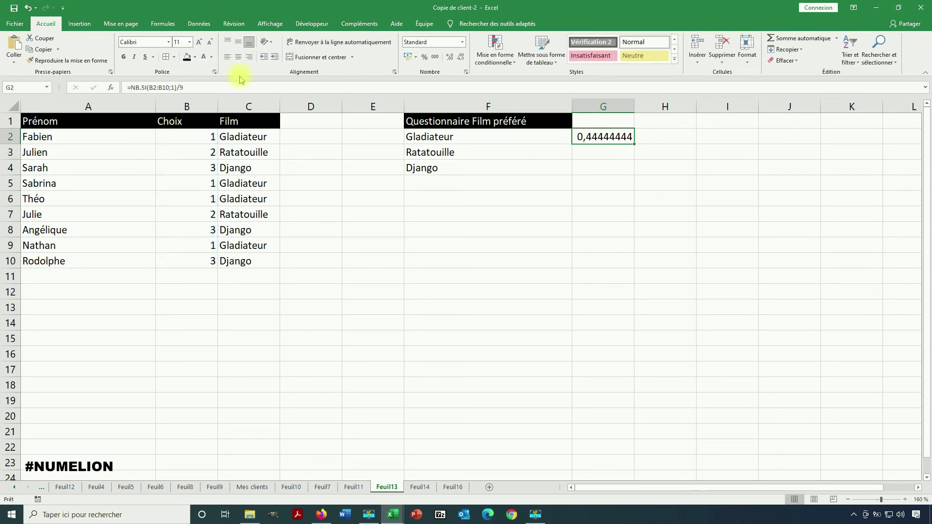
double_click(595, 137)
key(Return)
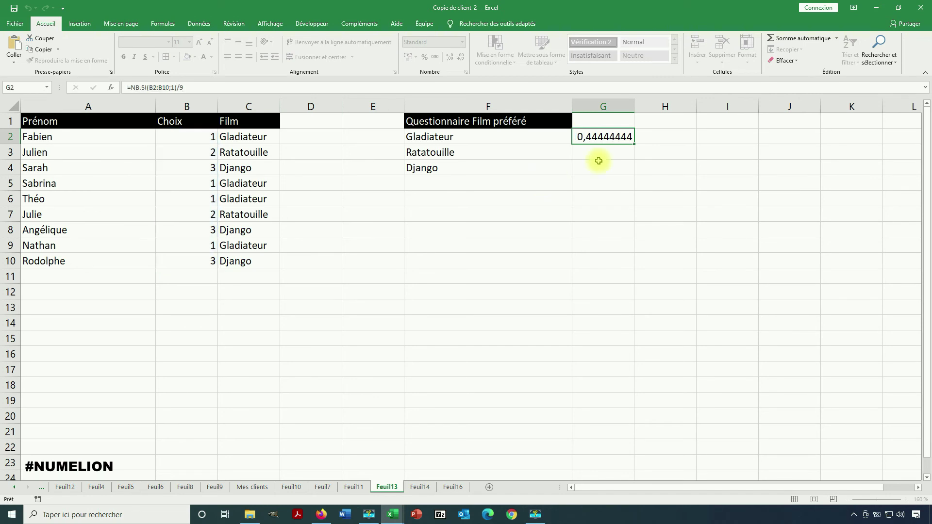
- Enter =NB.SI(B2:B10;2)/9 in G3 to calculate Ratatouille's share of the votes
click(183, 88)
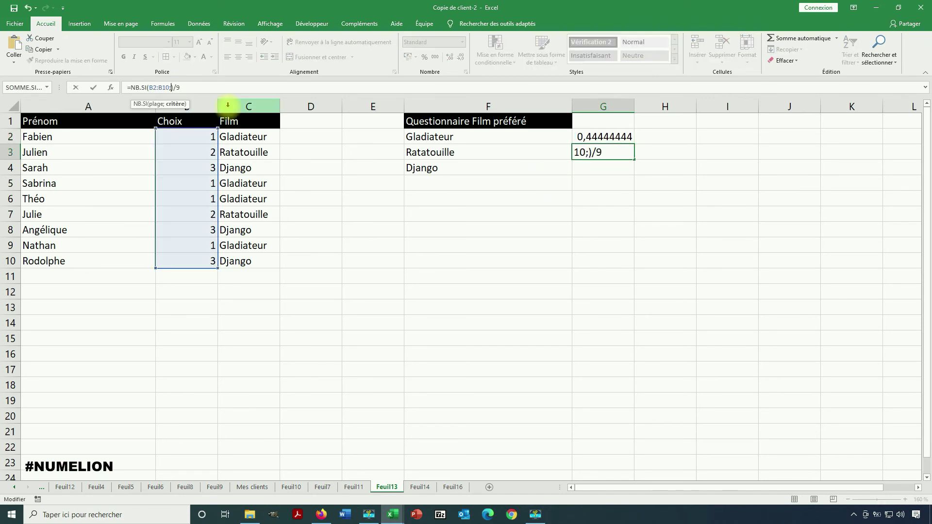
text(2)
key(Return)
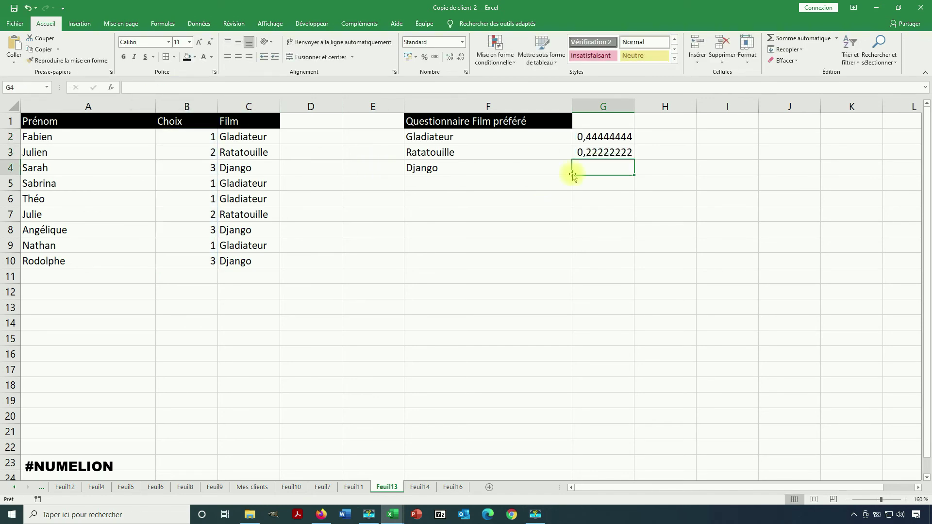
- Enter =NB.SI(B2:B10;3)/9 in G4 to calculate Django's share of the votes
text(v)
click(164, 86)
text(=NB.SI(B2:B10;1)/9)
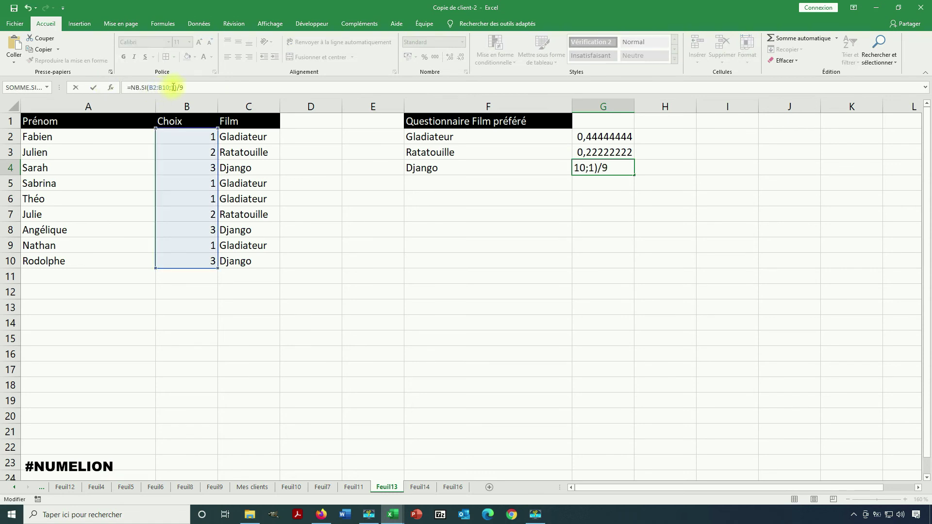
click(174, 88)
key(BackSpace)
text(3)
key(Return)
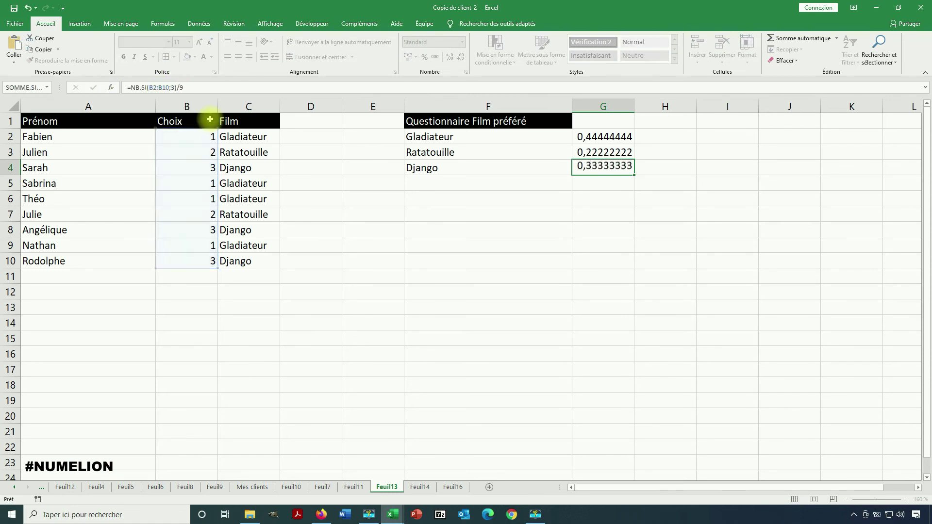
- Format the vote shares in G2:G4 as percentages without decimals
drag(605, 136, 613, 168)
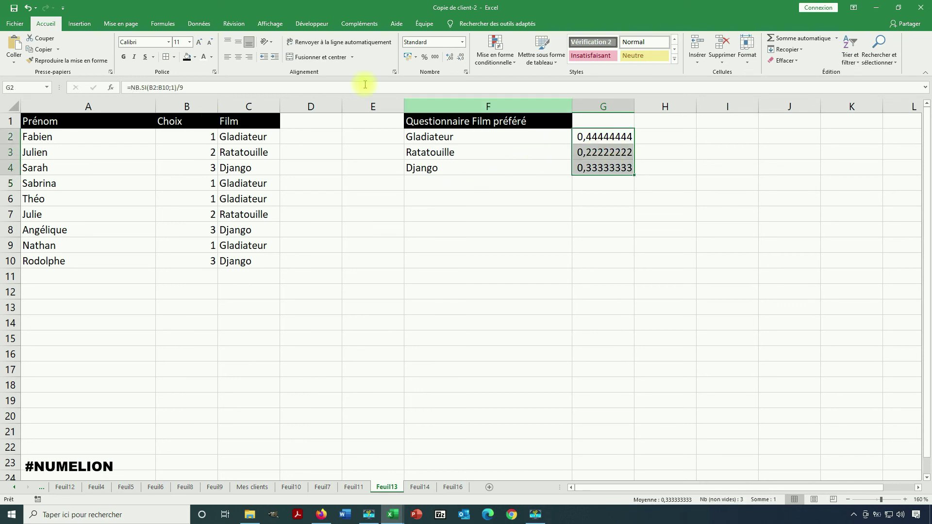
click(429, 60)
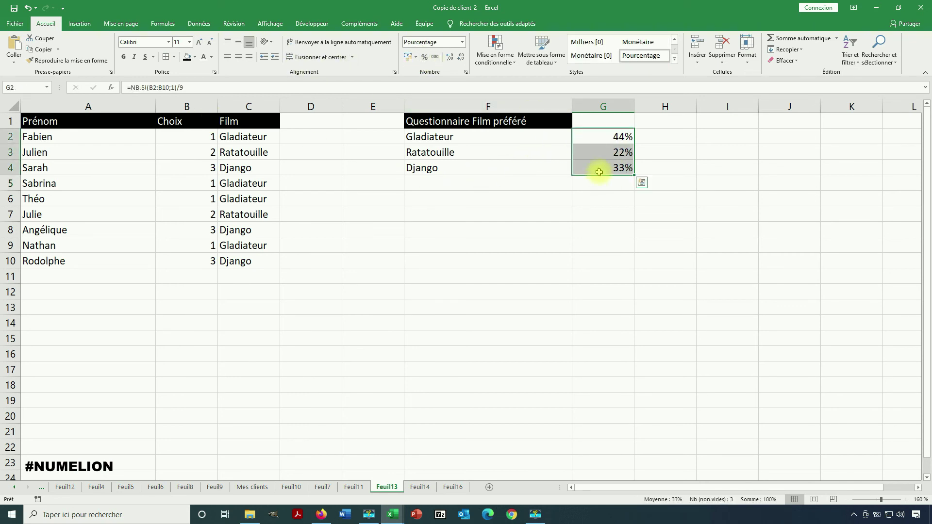